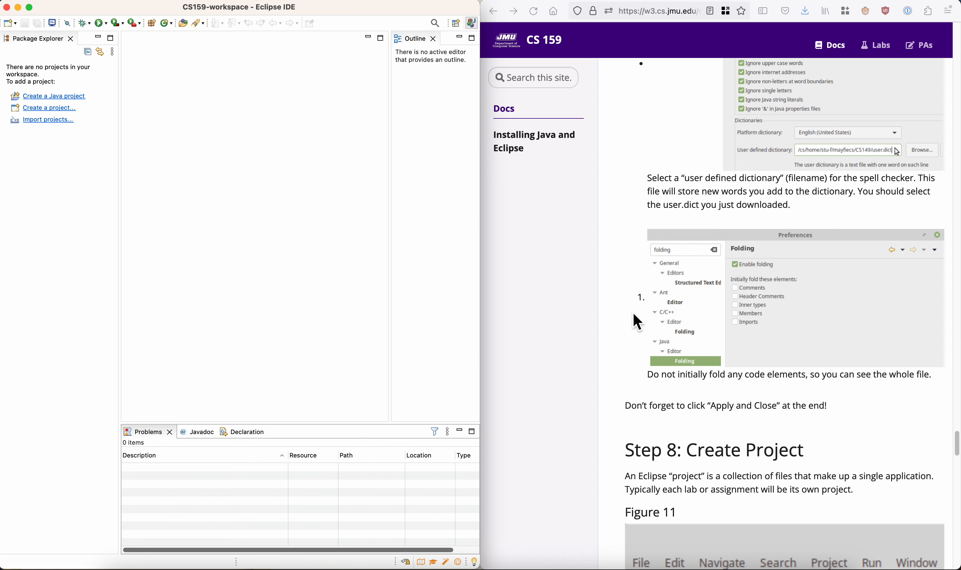
{"action": "scroll", "coordinate": [566, 314], "scroll_direction": "down", "scroll_amount": 5}
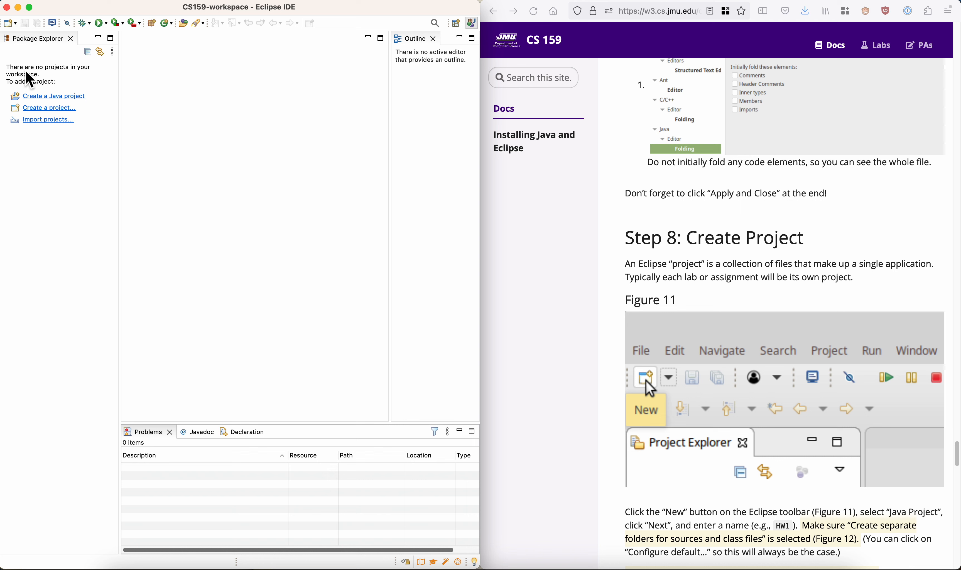
{"action": "left_click", "coordinate": [19, 29]}
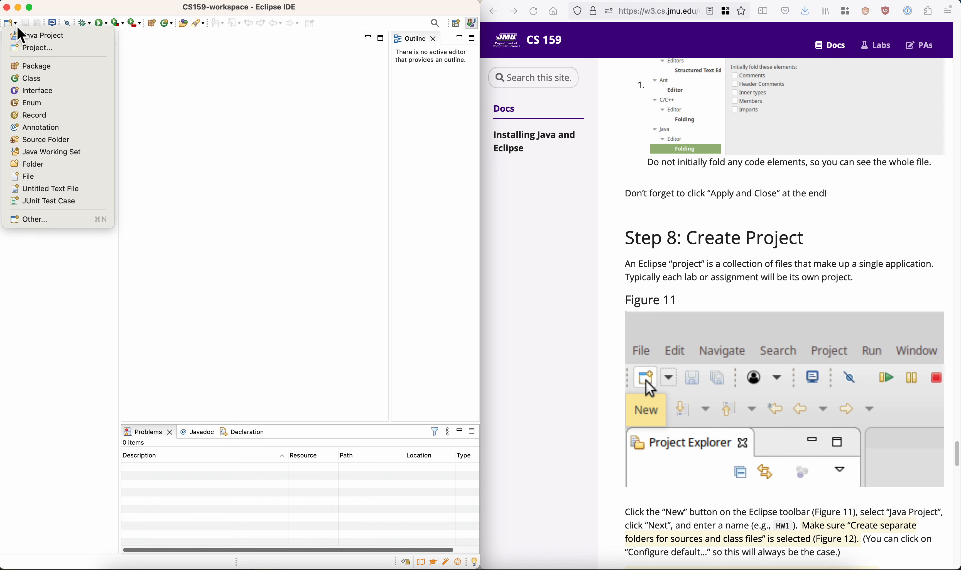
{"action": "left_click", "coordinate": [172, 123]}
{"action": "left_click", "coordinate": [82, 1]}
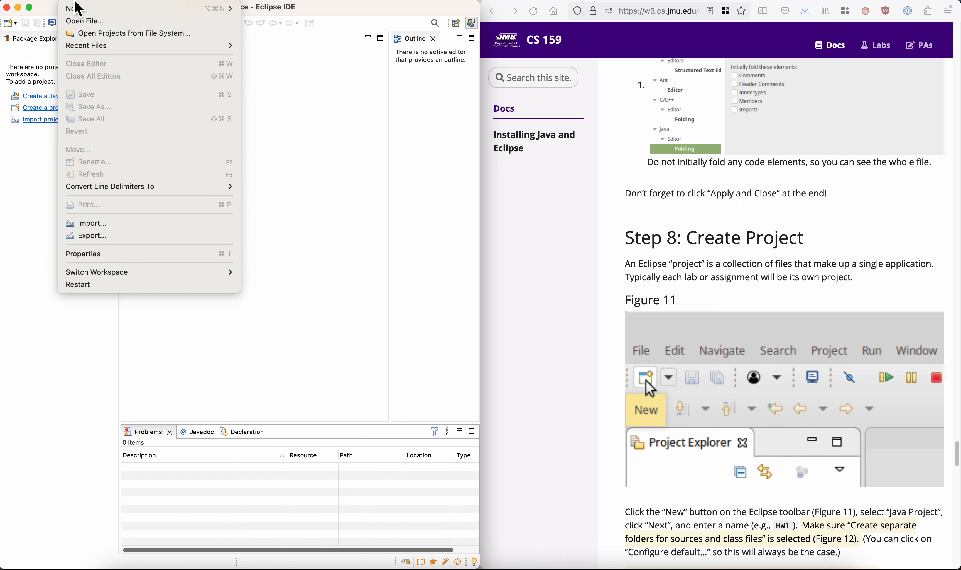
{"action": "mouse_move", "coordinate": [84, 8]}
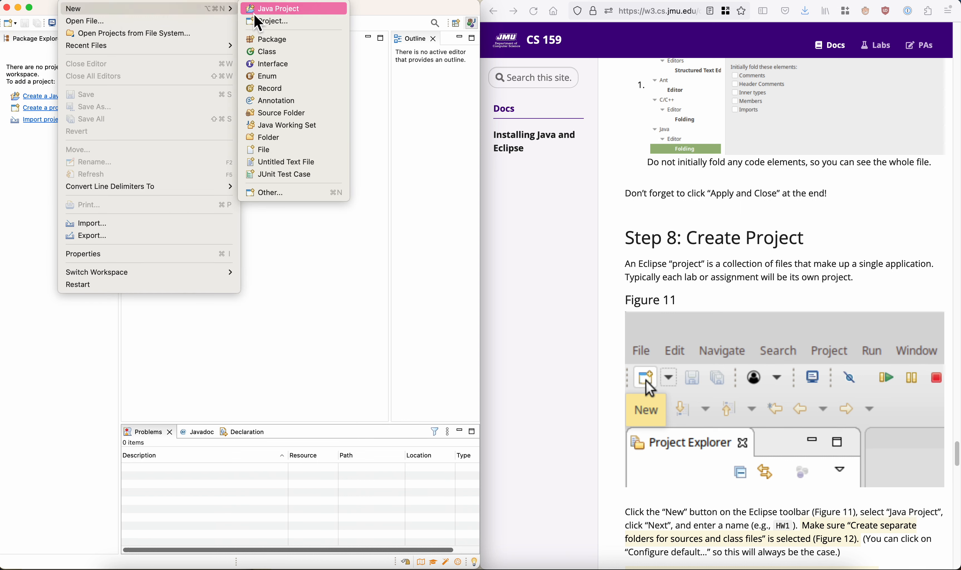
{"action": "left_click", "coordinate": [279, 193]}
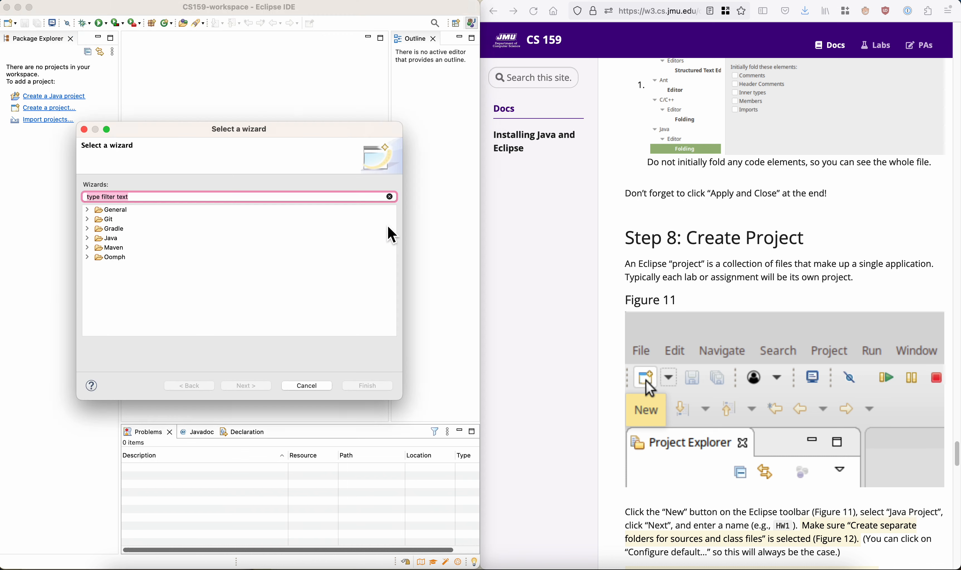
{"action": "left_click", "coordinate": [87, 239]}
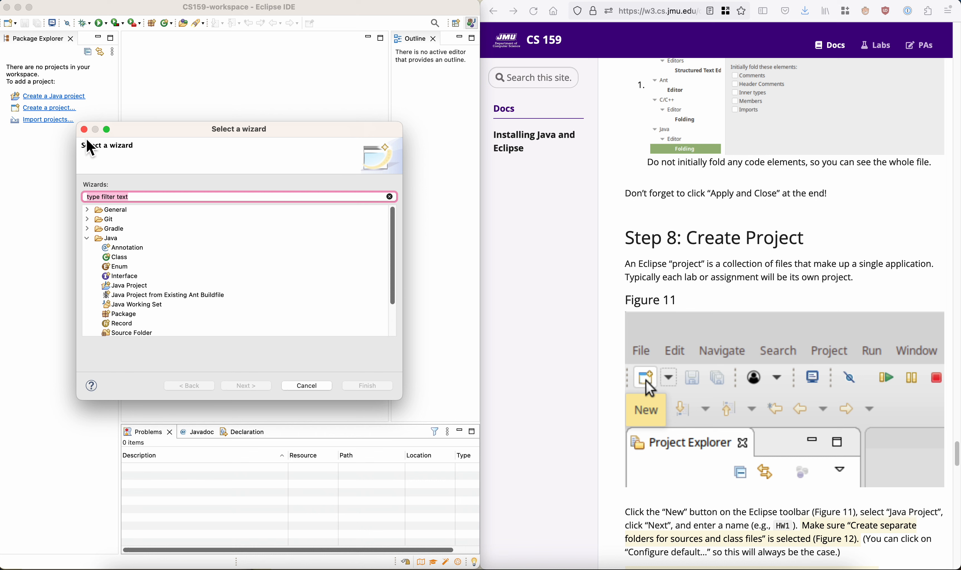
{"action": "left_click", "coordinate": [84, 129]}
Start a new Java project in the workspace
{"action": "left_click", "coordinate": [17, 24]}
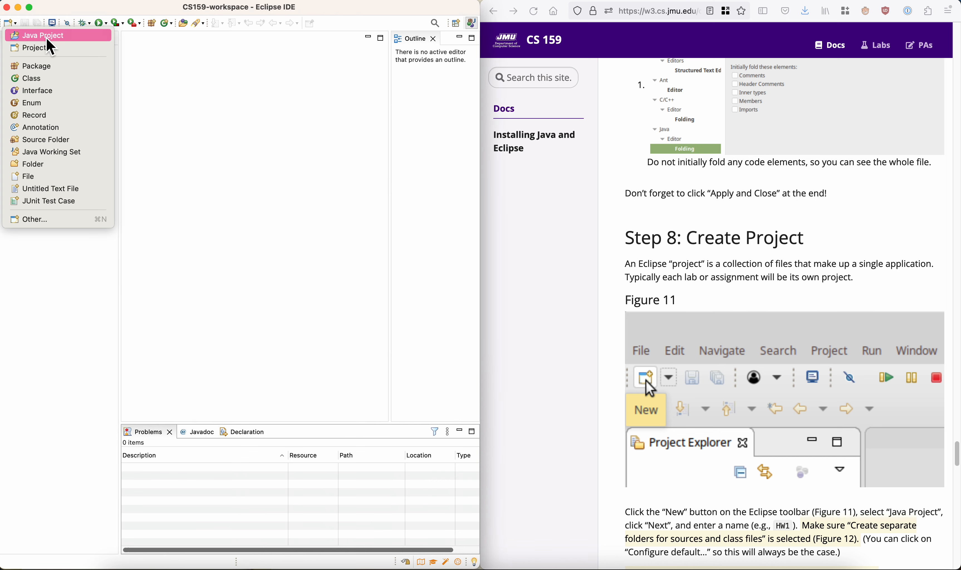
{"action": "left_click", "coordinate": [113, 76]}
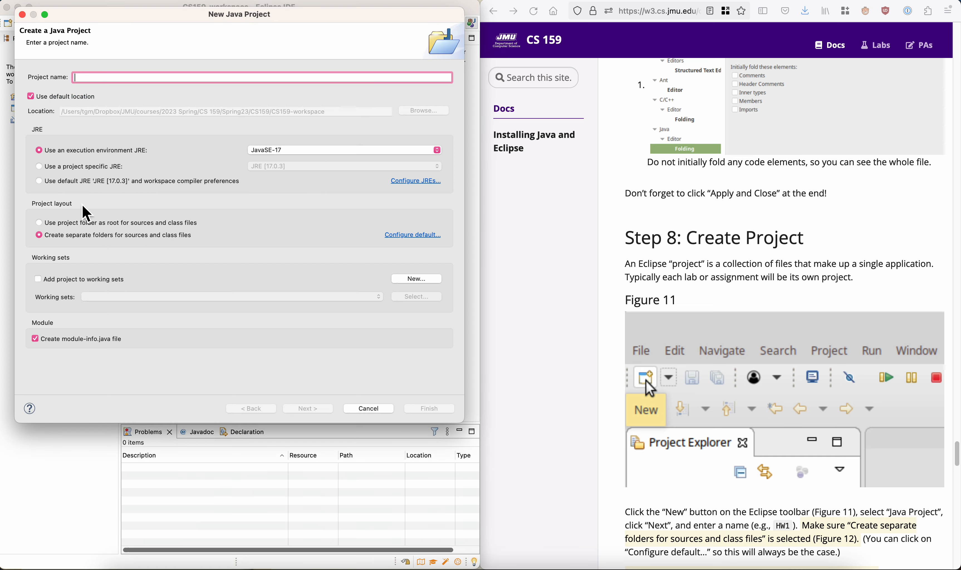
Examine the guide's Step 8 instructions on project naming, separate source and class folders, and the module-info.java option
{"action": "scroll", "coordinate": [789, 390], "scroll_direction": "down", "scroll_amount": 2}
{"action": "scroll", "coordinate": [788, 388], "scroll_direction": "down", "scroll_amount": 5}
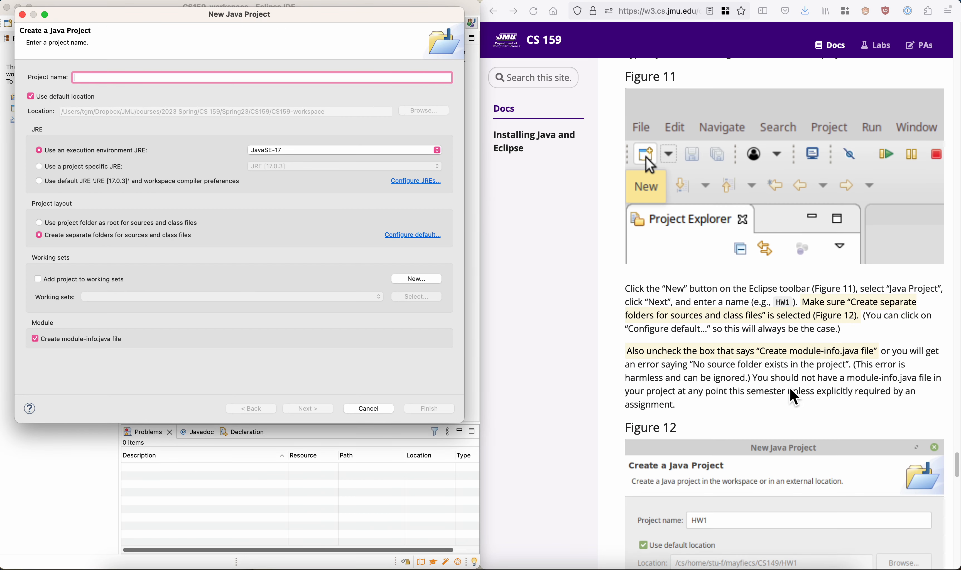
{"action": "scroll", "coordinate": [792, 392], "scroll_direction": "up", "scroll_amount": 5}
{"action": "scroll", "coordinate": [792, 392], "scroll_direction": "down", "scroll_amount": 6}
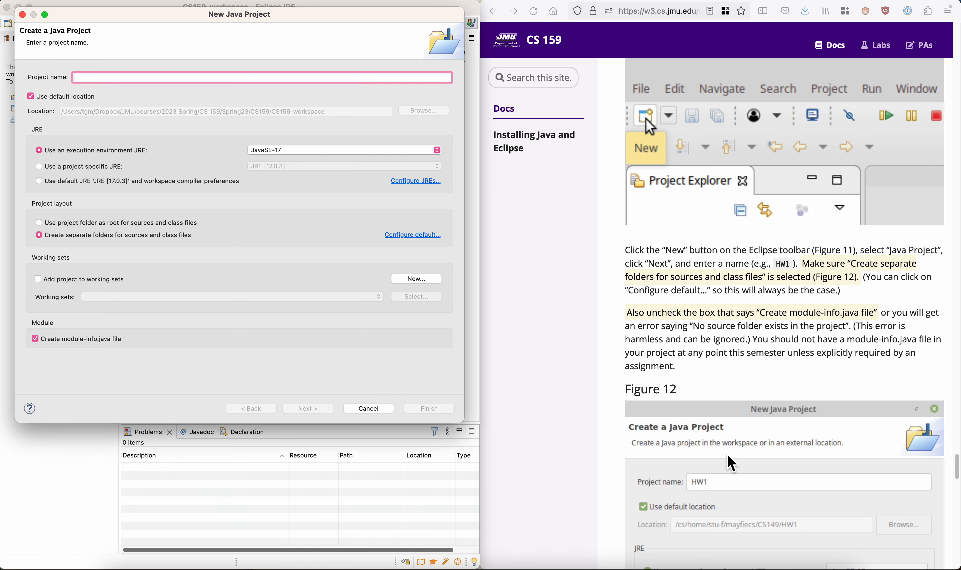
{"action": "scroll", "coordinate": [732, 456], "scroll_direction": "up", "scroll_amount": 4}
{"action": "scroll", "coordinate": [732, 456], "scroll_direction": "down", "scroll_amount": 6}
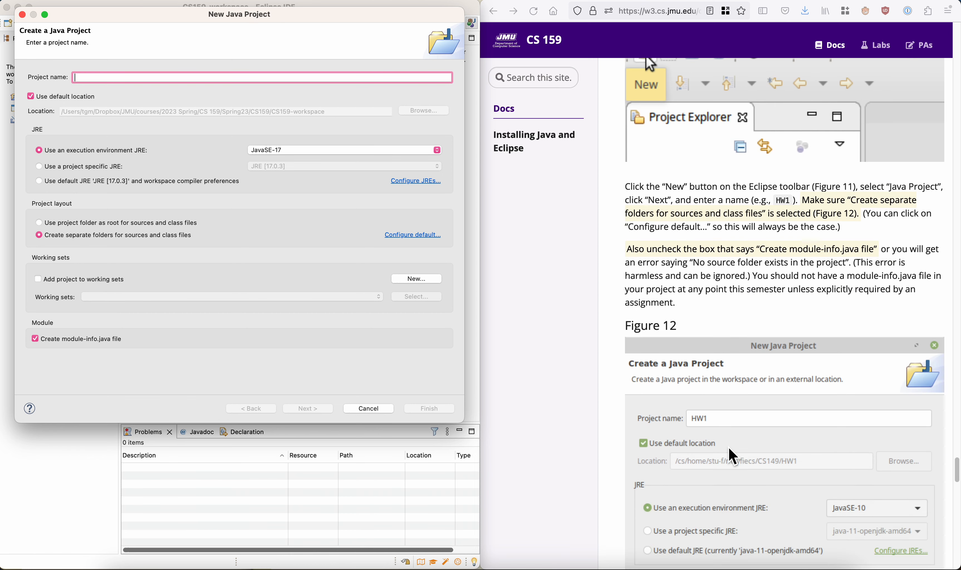
{"action": "scroll", "coordinate": [732, 455], "scroll_direction": "down", "scroll_amount": 3}
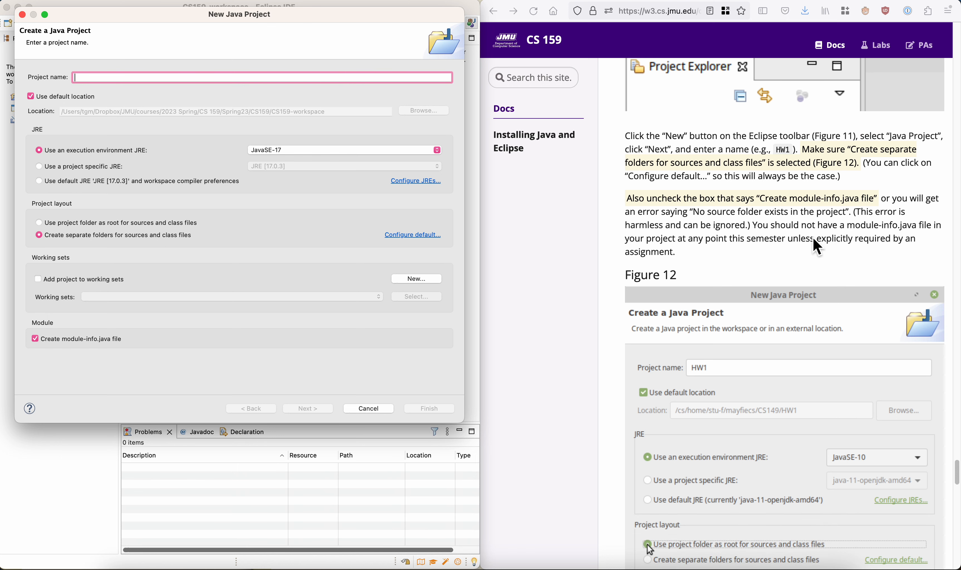
{"action": "scroll", "coordinate": [817, 247], "scroll_direction": "down", "scroll_amount": 10}
{"action": "scroll", "coordinate": [820, 250], "scroll_direction": "up", "scroll_amount": 15}
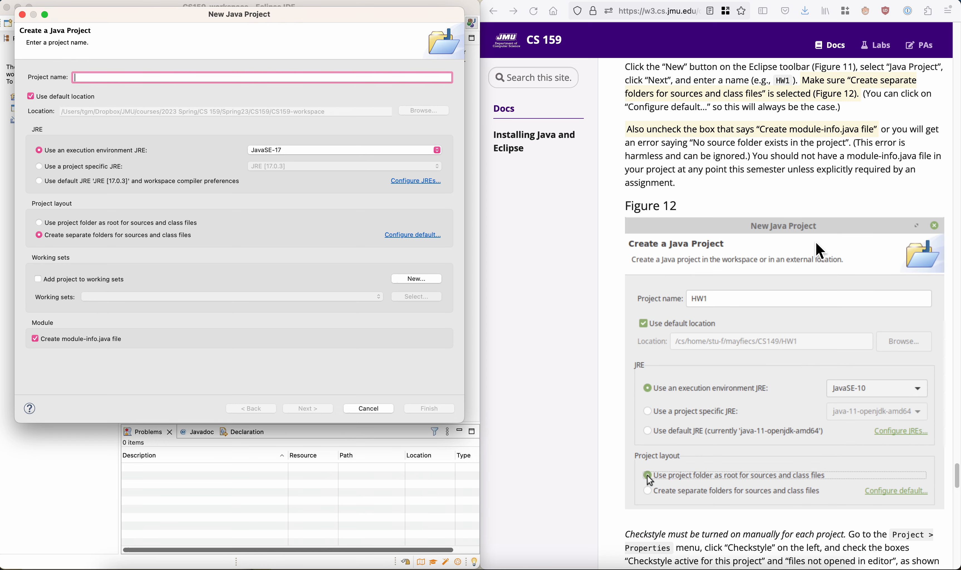
{"action": "scroll", "coordinate": [780, 251], "scroll_direction": "down", "scroll_amount": 1}
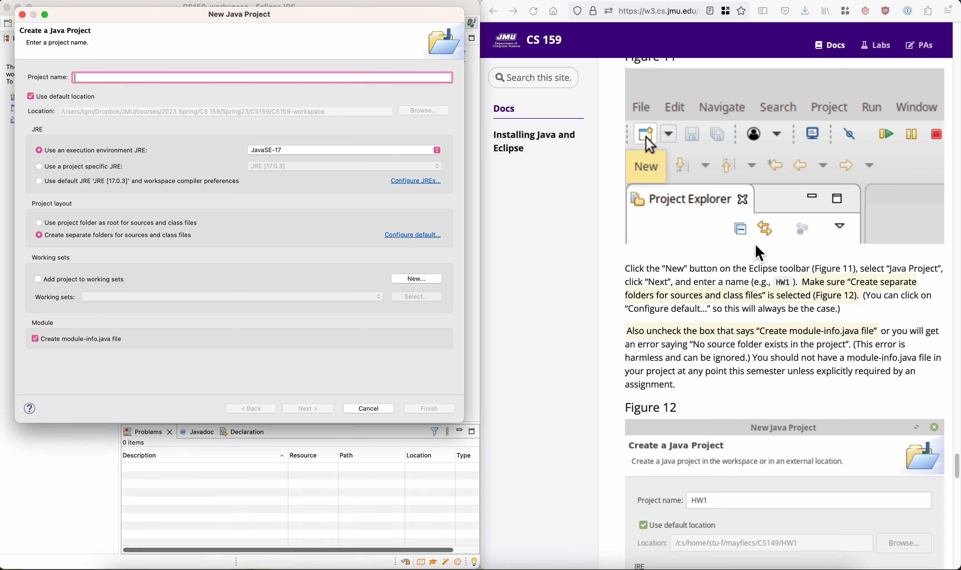
Create the Java project as HW1, with separate folders for sources and class files and without a module-info.java file
{"action": "left_click", "coordinate": [127, 80]}
{"action": "type", "text": "HW1"}
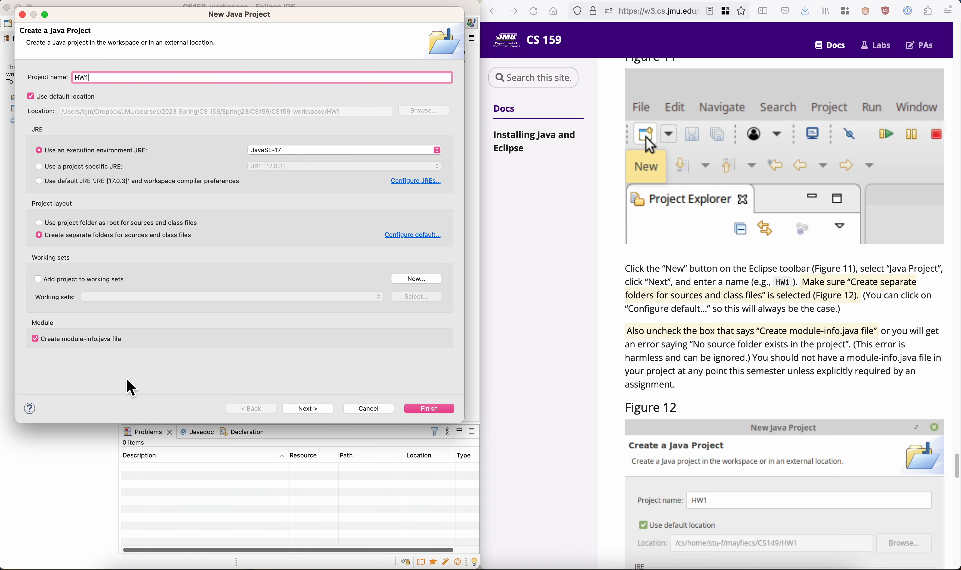
{"action": "left_click_drag", "start_coordinate": [228, 29], "coordinate": [242, 63]}
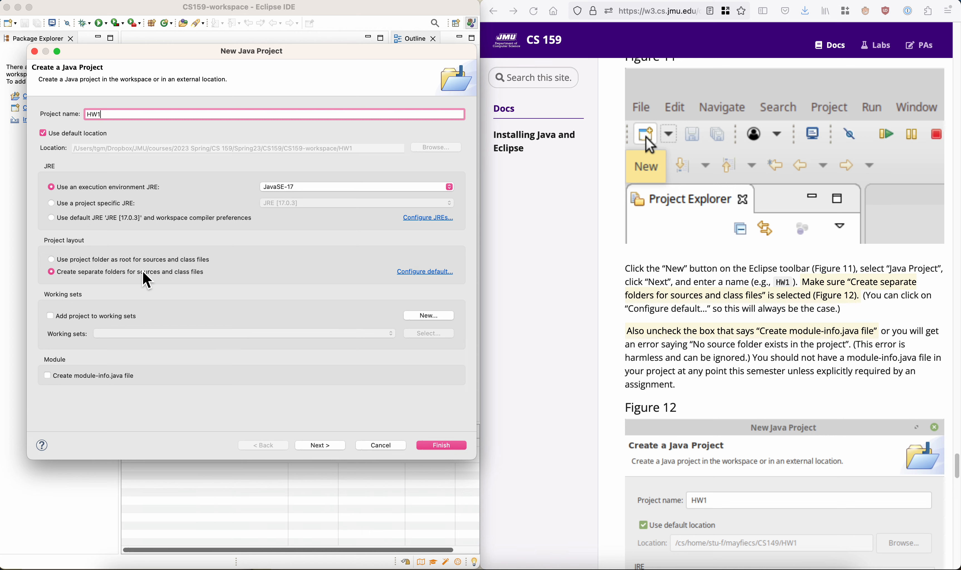
{"action": "left_click", "coordinate": [441, 446]}
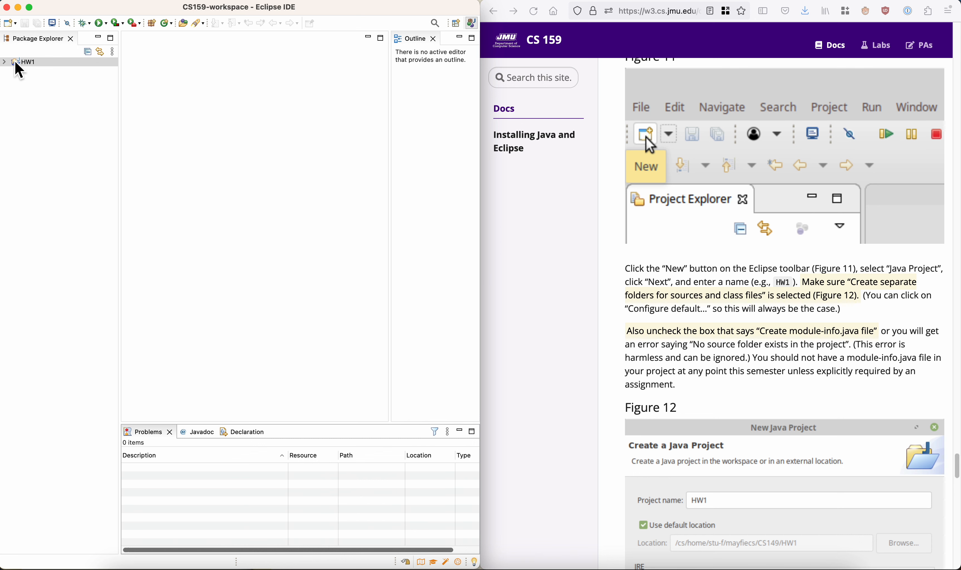
Expand the HW1 project in the Package Explorer and select its src folder
{"action": "left_click", "coordinate": [5, 62]}
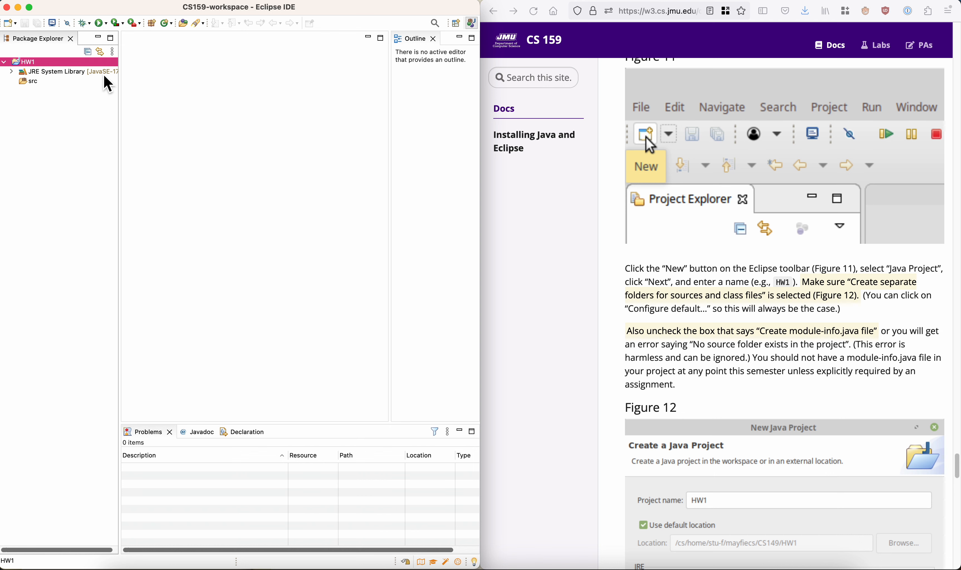
{"action": "left_click", "coordinate": [31, 84]}
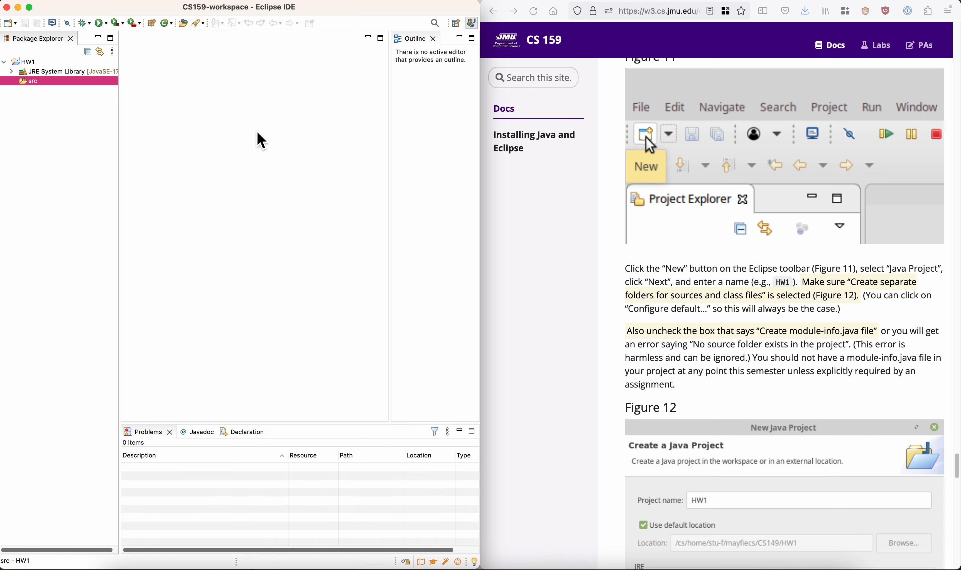
{"action": "left_click", "coordinate": [358, 3]}
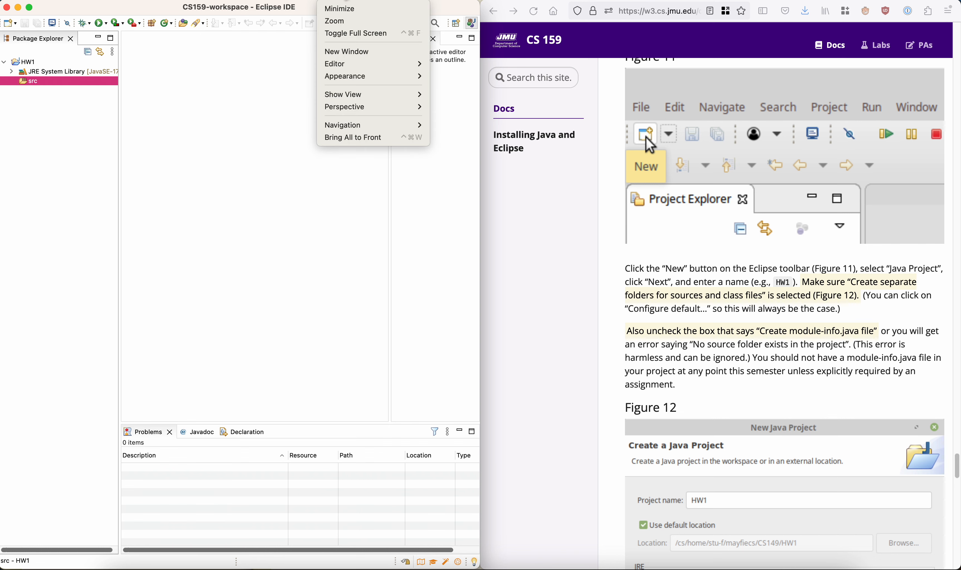
{"action": "mouse_move", "coordinate": [367, 108]}
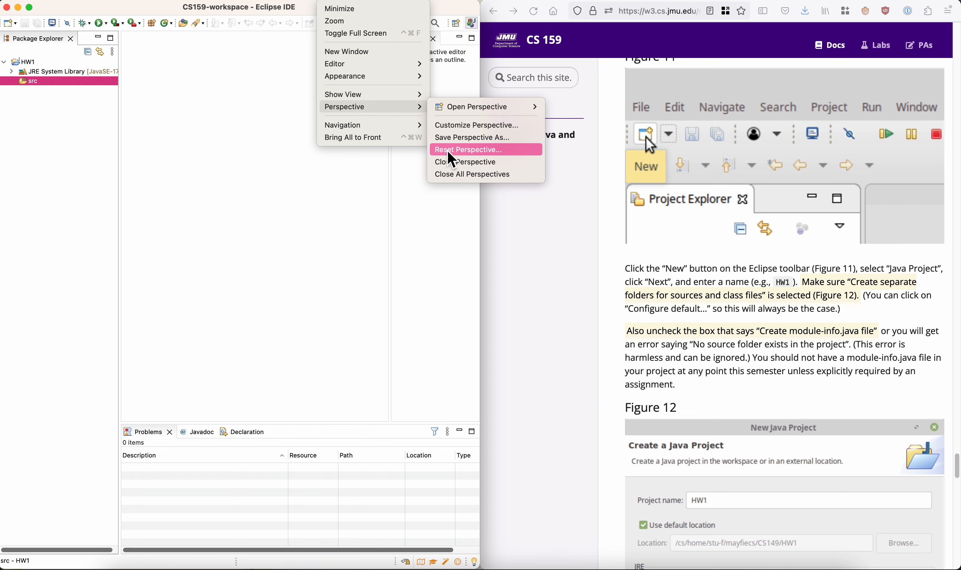
{"action": "left_click", "coordinate": [654, 307]}
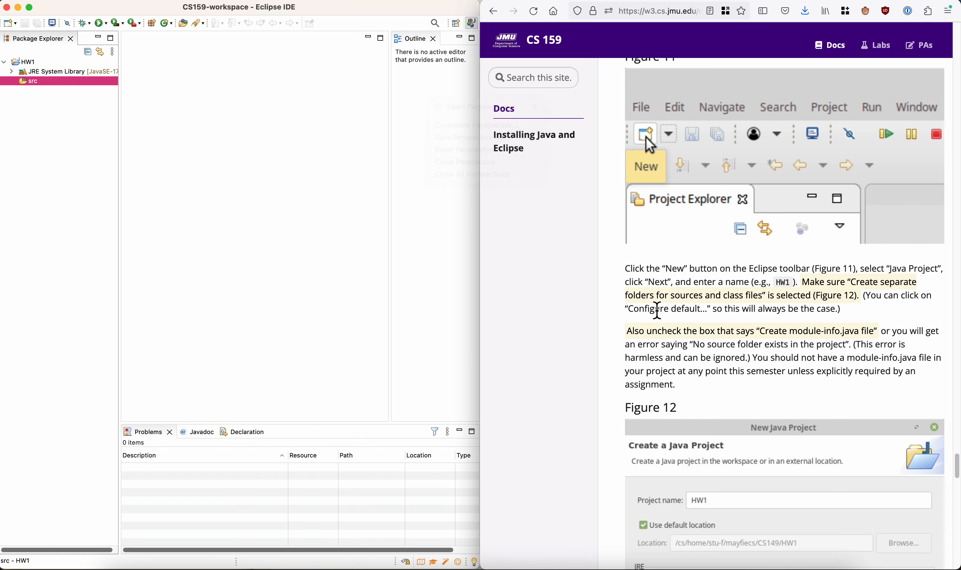
Consult the guide's Checkstyle instructions and activate Checkstyle for the HW1 project
{"action": "scroll", "coordinate": [671, 355], "scroll_direction": "down", "scroll_amount": 5}
{"action": "scroll", "coordinate": [672, 355], "scroll_direction": "down", "scroll_amount": 4}
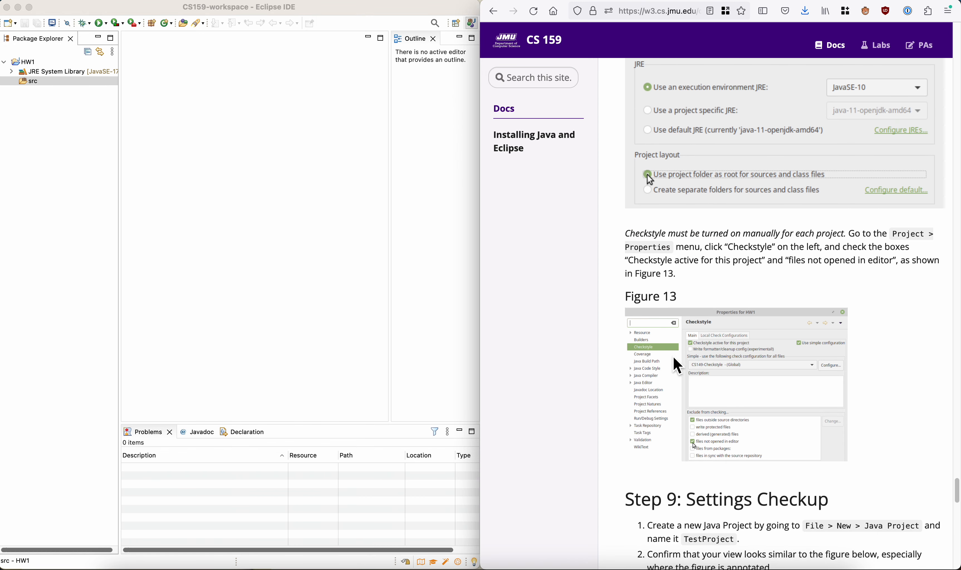
{"action": "left_click", "coordinate": [356, 276]}
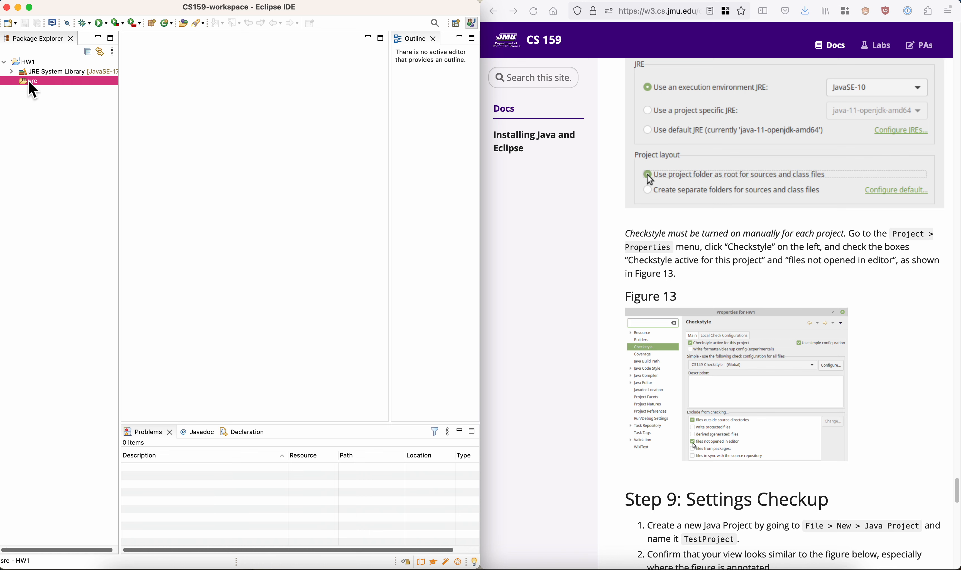
{"action": "left_click", "coordinate": [25, 62]}
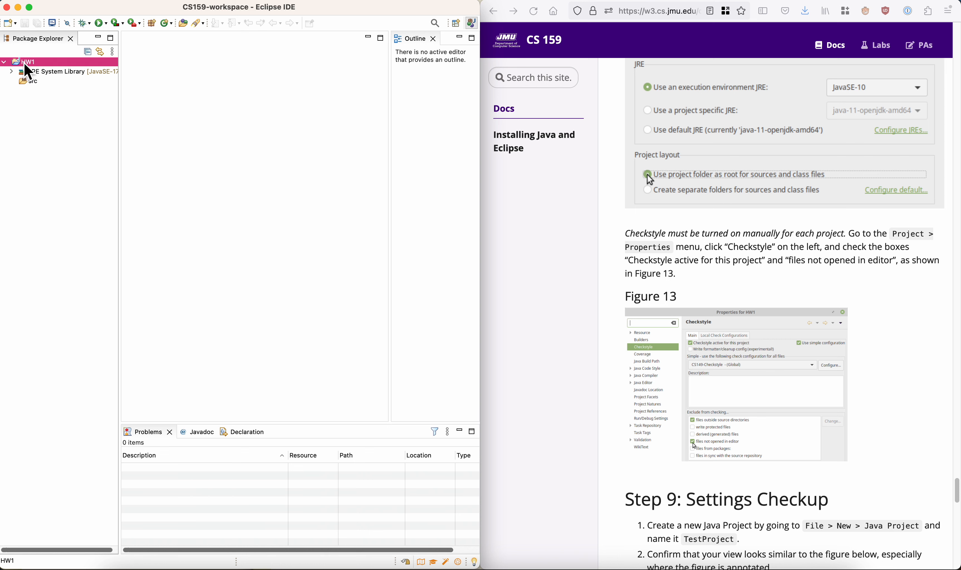
{"action": "right_click", "coordinate": [26, 62]}
{"action": "mouse_move", "coordinate": [80, 398]}
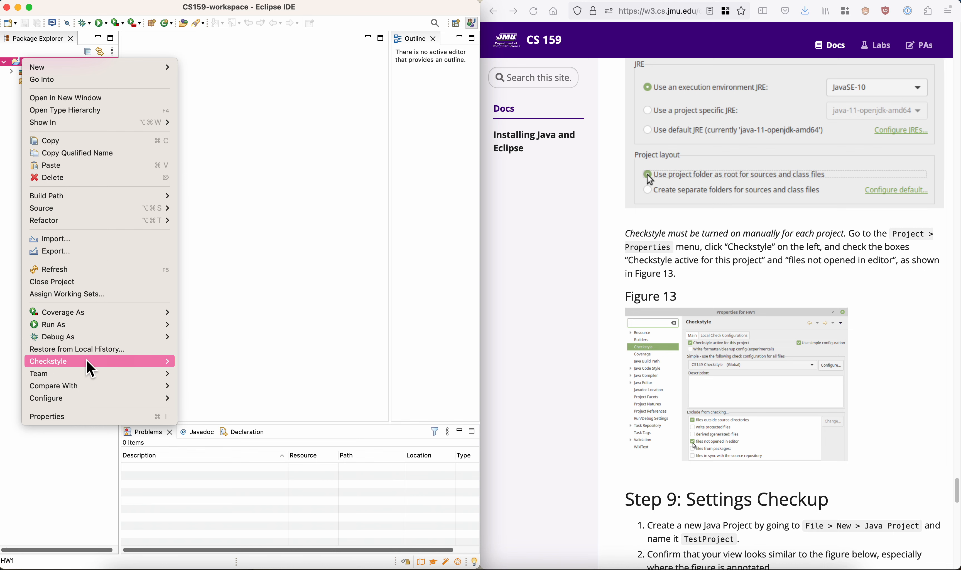
{"action": "mouse_move", "coordinate": [90, 362]}
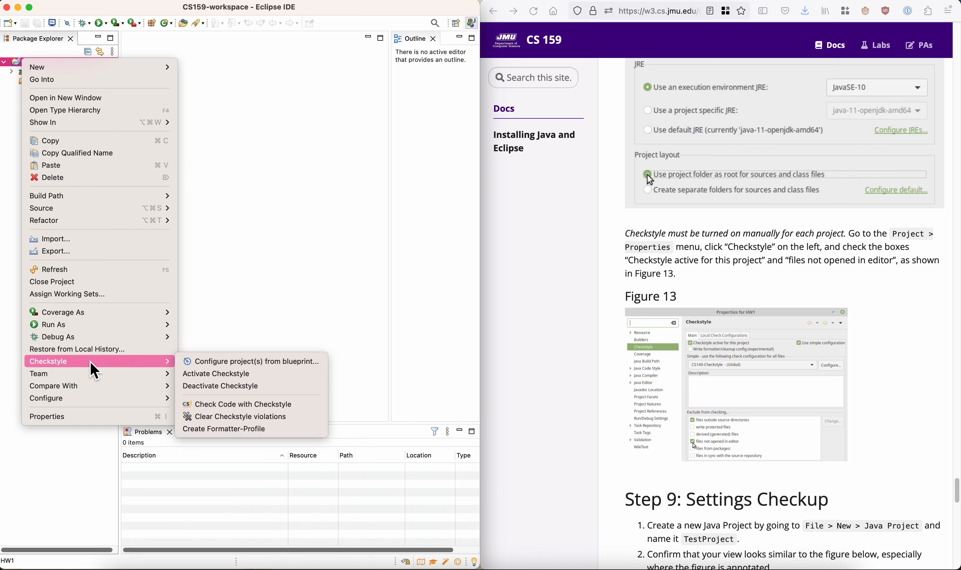
{"action": "left_click", "coordinate": [232, 377]}
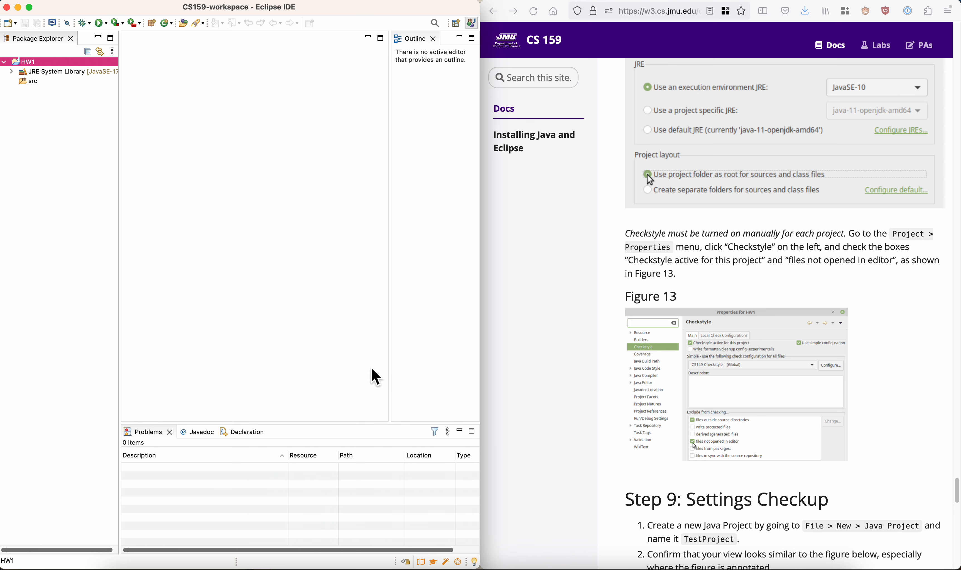
Start a new Java class in the HW1 project, leave its package as the default, and name it Driver
{"action": "left_click", "coordinate": [38, 92]}
{"action": "right_click", "coordinate": [38, 93]}
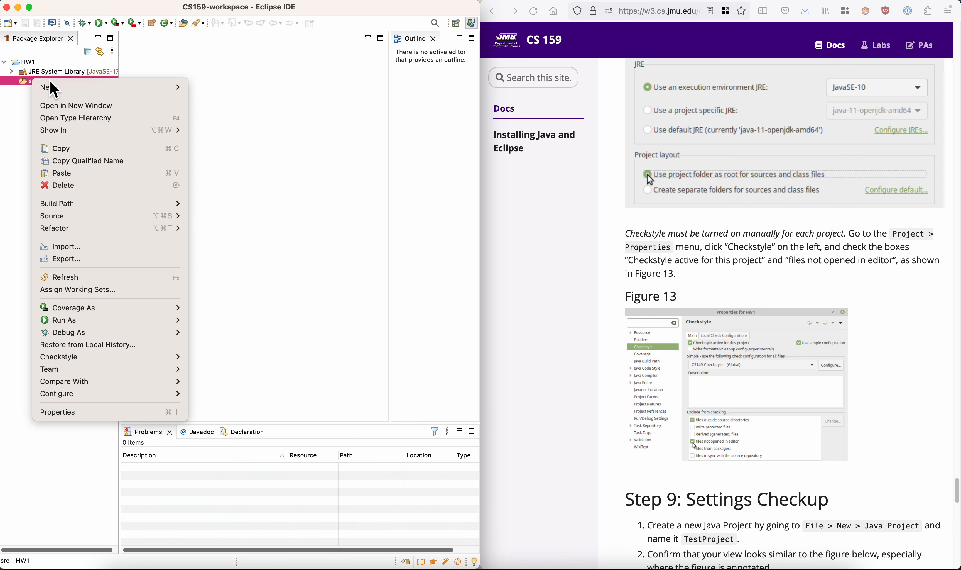
{"action": "left_click", "coordinate": [24, 62]}
{"action": "right_click", "coordinate": [25, 62]}
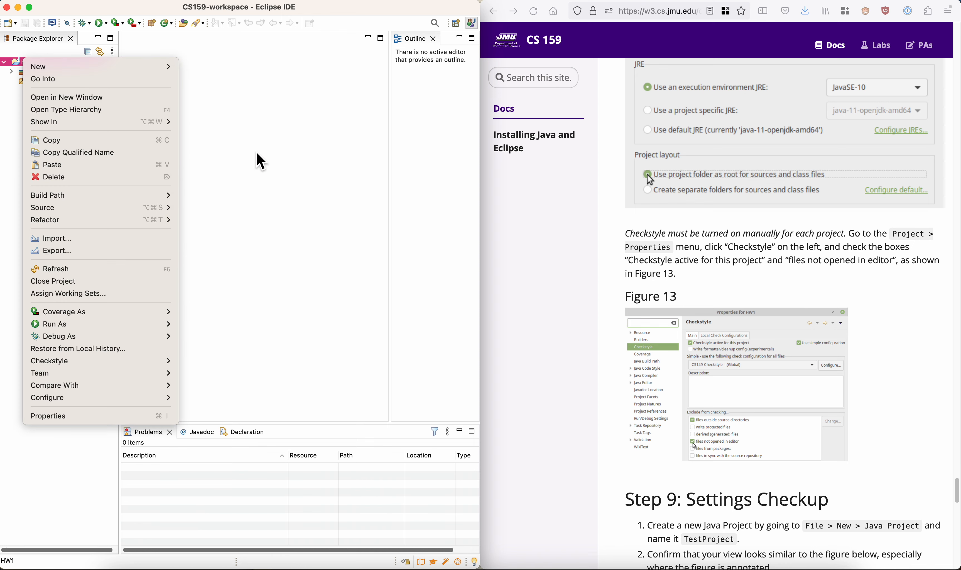
{"action": "mouse_move", "coordinate": [119, 68]}
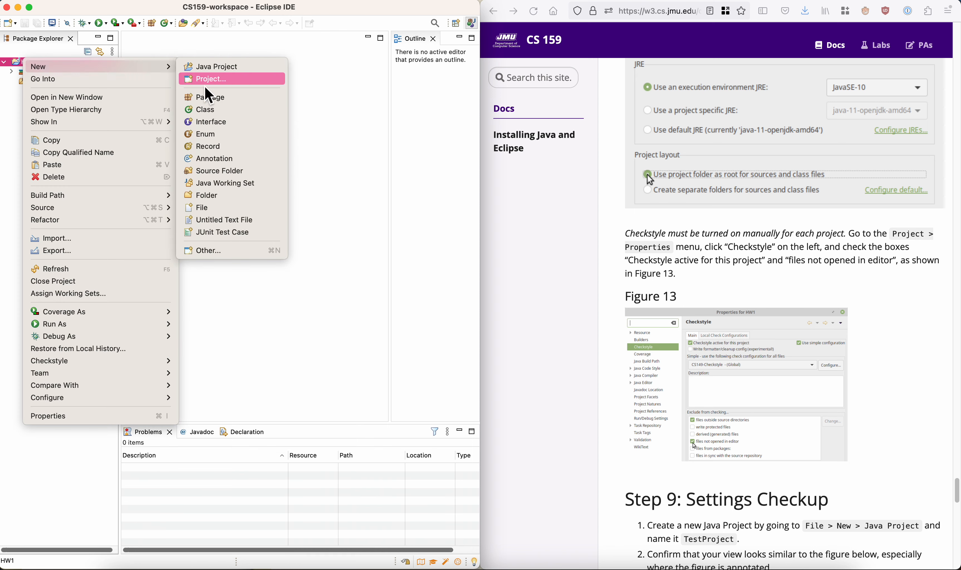
{"action": "left_click", "coordinate": [236, 111]}
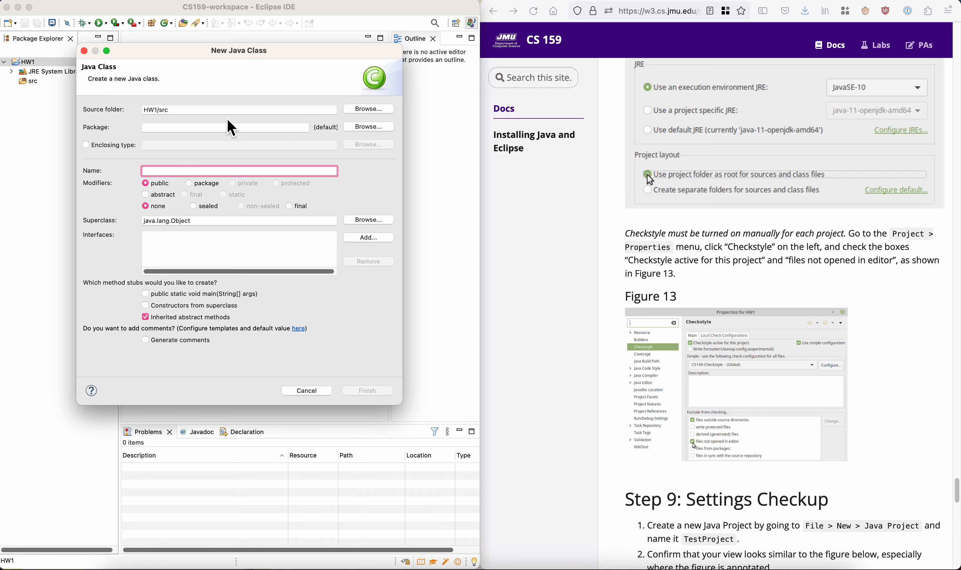
{"action": "left_click", "coordinate": [190, 132]}
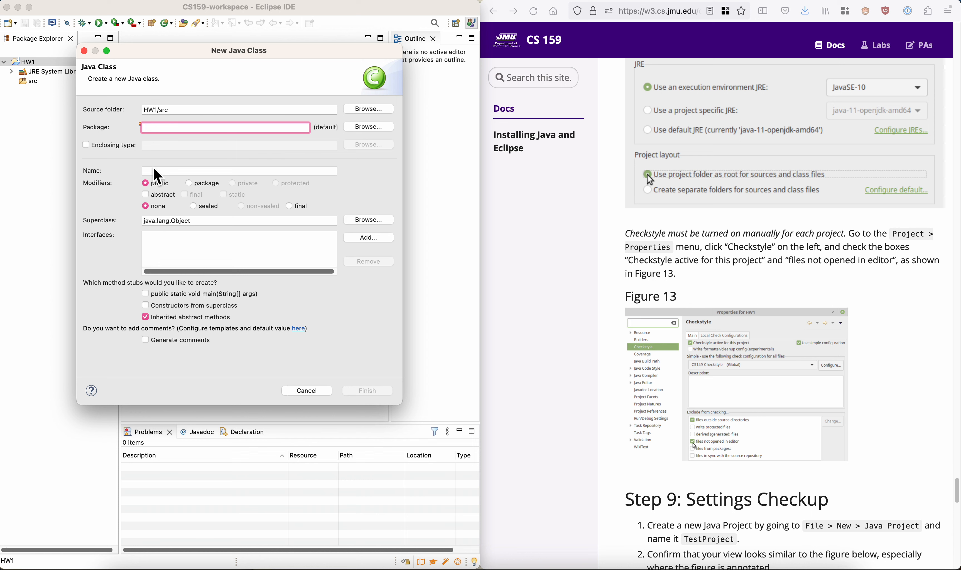
{"action": "left_click", "coordinate": [161, 171]}
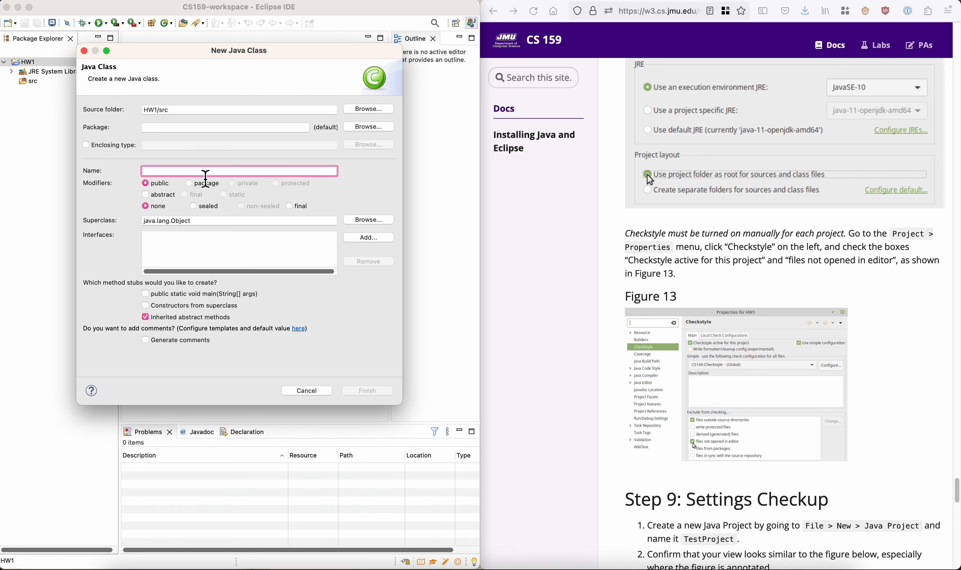
{"action": "type", "text": "Driver"}
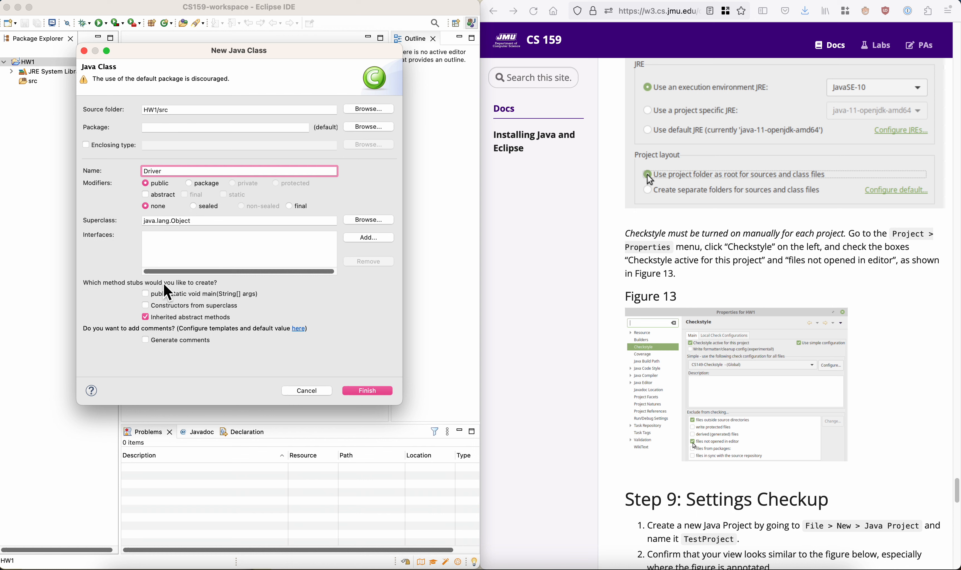
Create the Driver class with a main method stub and generated comments, but without inherited abstract methods
{"action": "left_click", "coordinate": [199, 294]}
{"action": "left_click", "coordinate": [194, 339]}
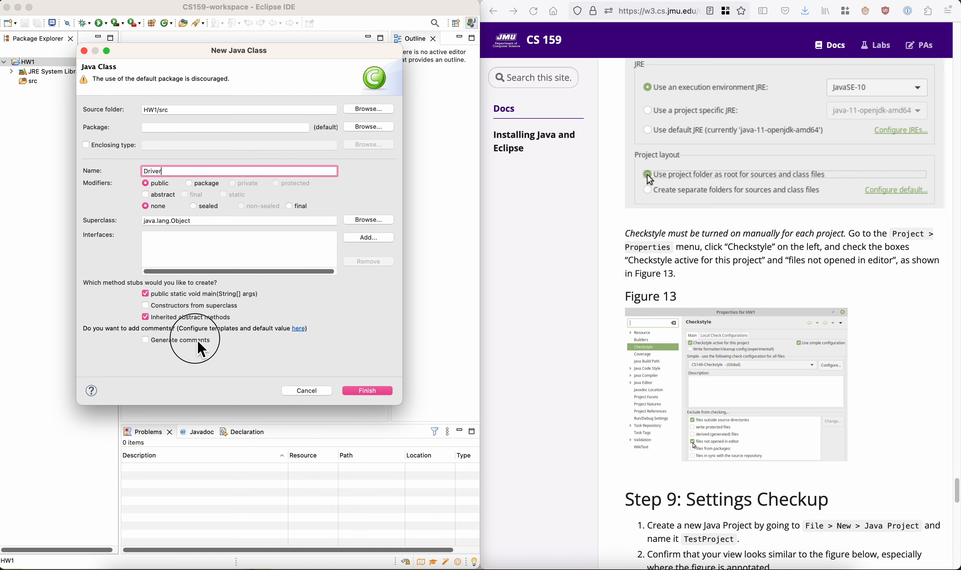
{"action": "left_click", "coordinate": [191, 316]}
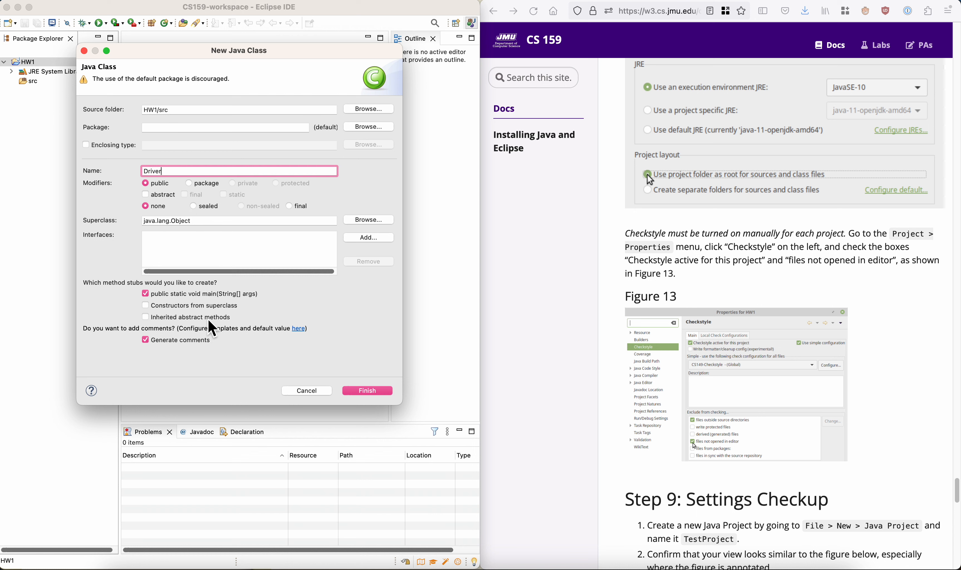
{"action": "left_click", "coordinate": [367, 392]}
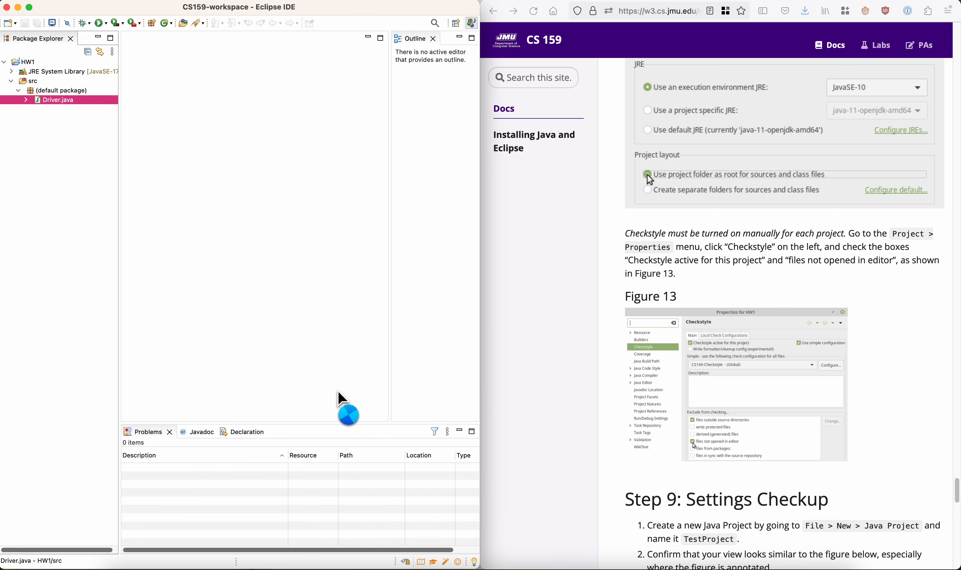
Delete the empty comment block at the start of Driver.java, above the class Javadoc
{"action": "left_click", "coordinate": [247, 196]}
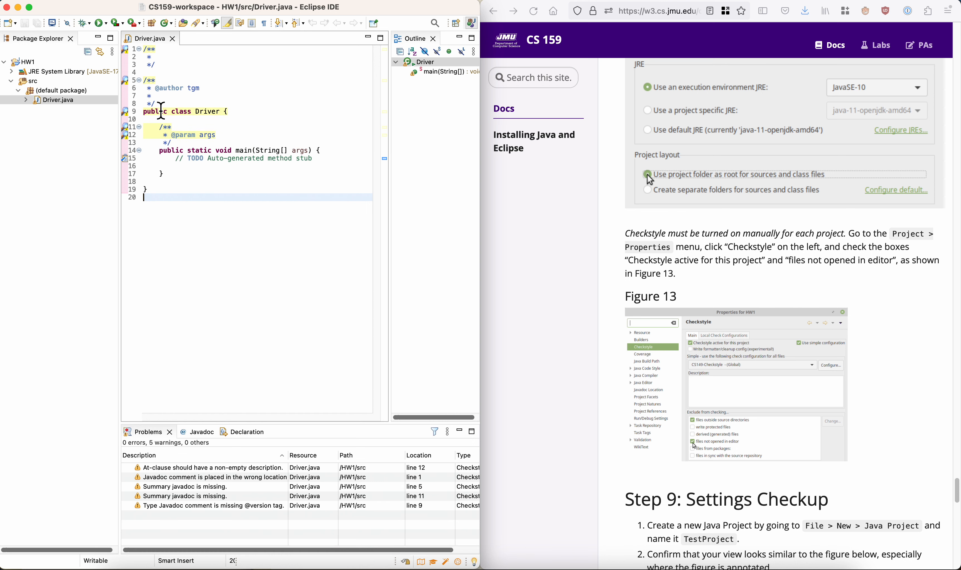
{"action": "mouse_move", "coordinate": [154, 118]}
{"action": "left_click", "coordinate": [188, 73]}
{"action": "left_click", "coordinate": [187, 64]}
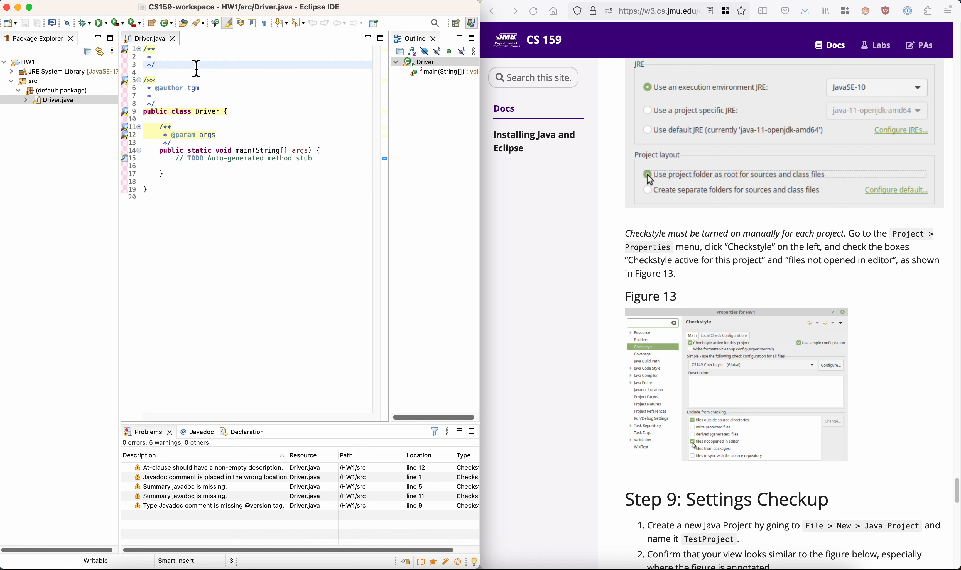
{"action": "key", "text": "super+BackSpace"}
{"action": "key", "text": "super+BackSpace"}
{"action": "key", "text": "super+BackSpace"}
{"action": "key", "text": "super+BackSpace"}
{"action": "key", "text": "super+BackSpace"}
{"action": "key", "text": "super+BackSpace"}
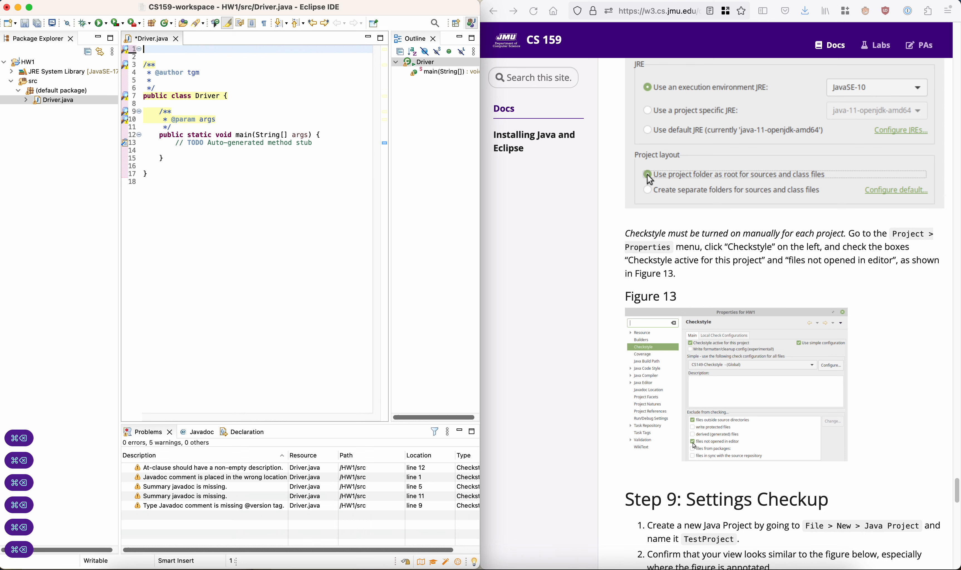
{"action": "left_click", "coordinate": [228, 80]}
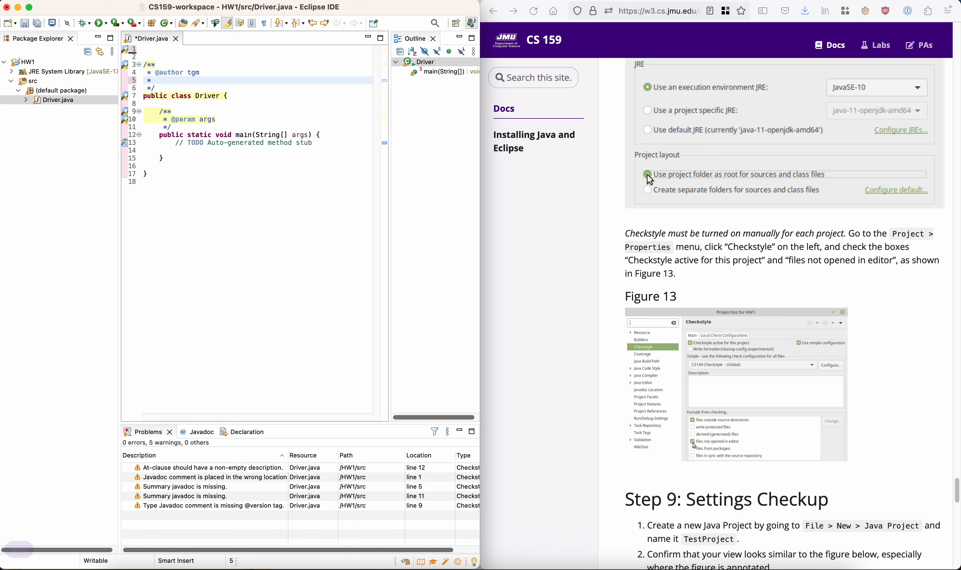
{"action": "type", "text": "@version 2022-12-01"}
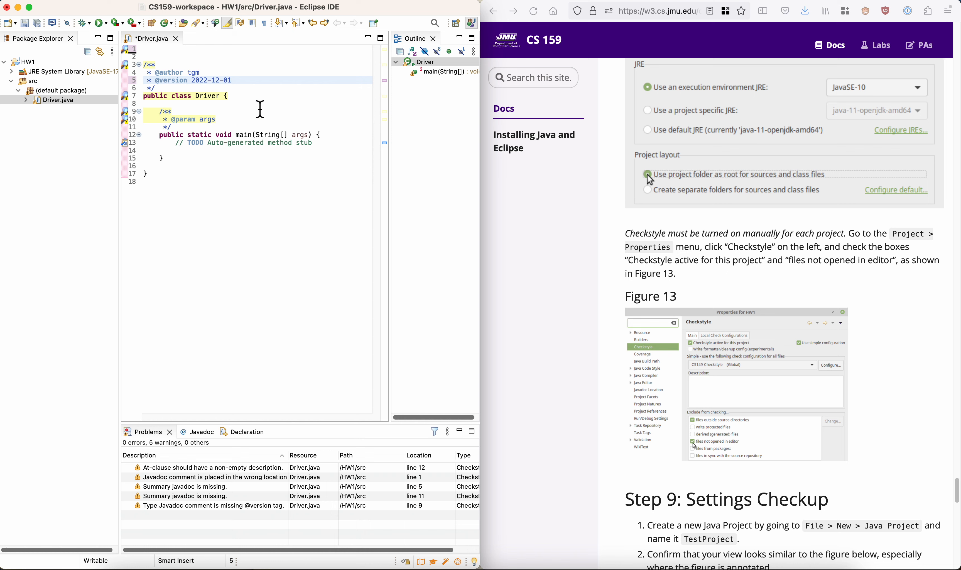
{"action": "key", "text": "Up"}
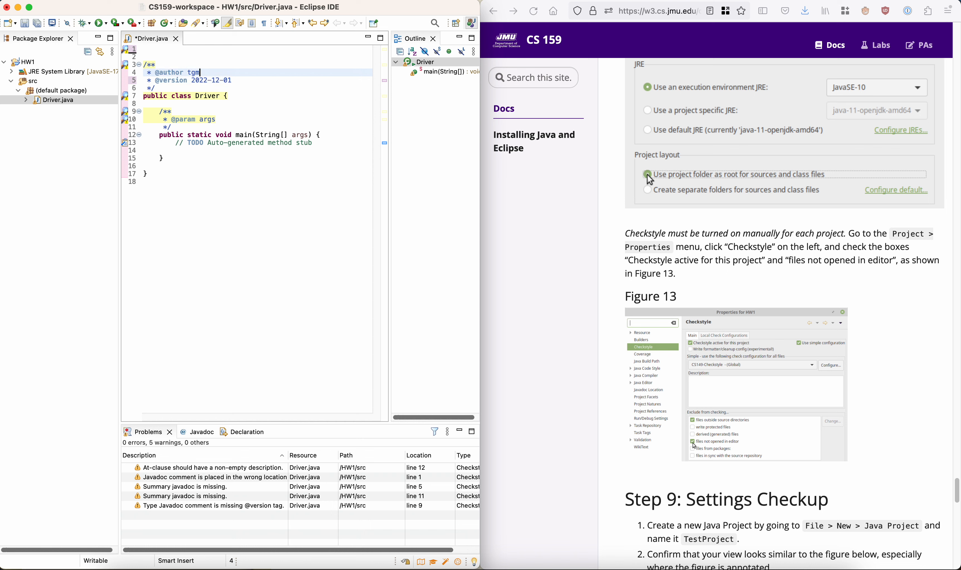
{"action": "key", "text": "super+shift+Return"}
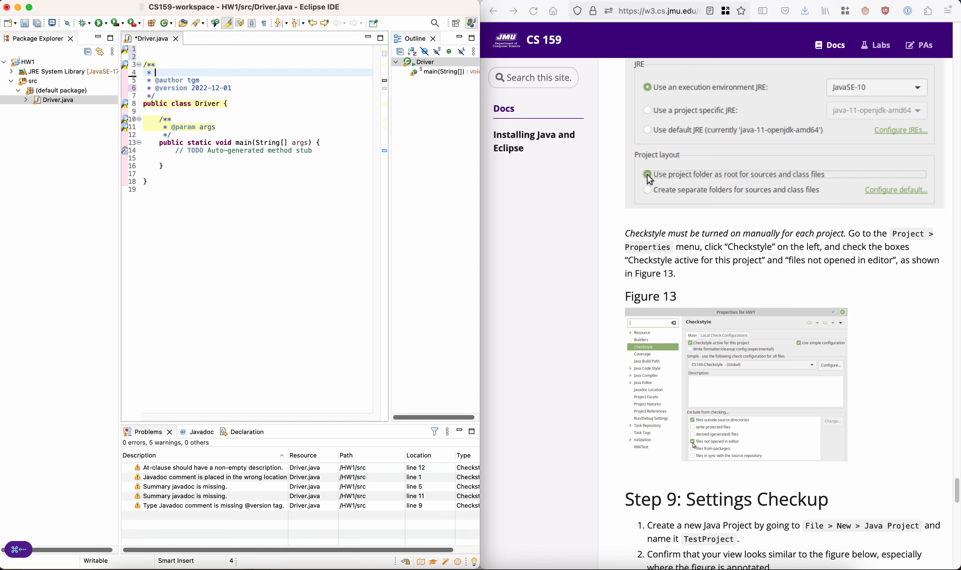
{"action": "type", "text": "Driver for me to check my Eclipse settings"}
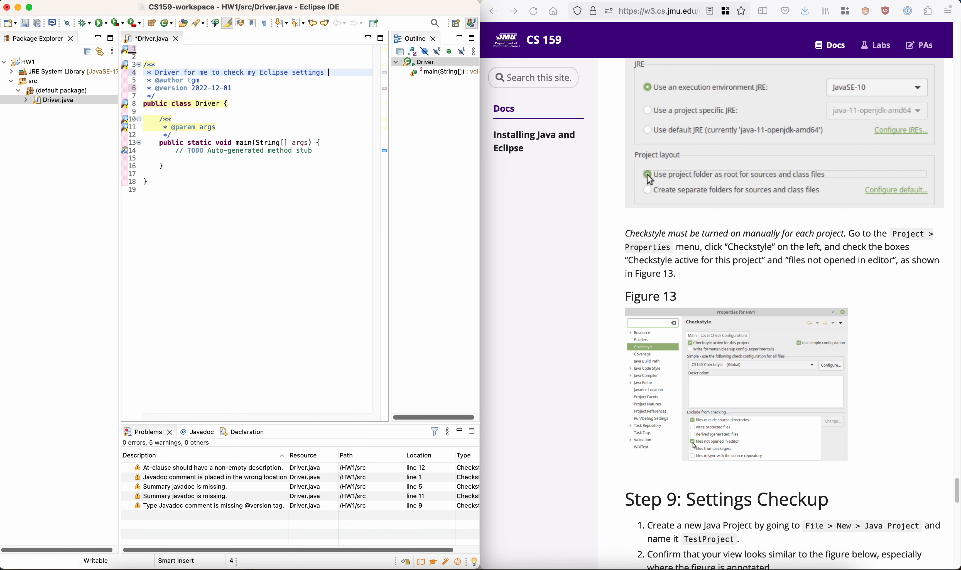
{"action": "type", "text": "ng "}
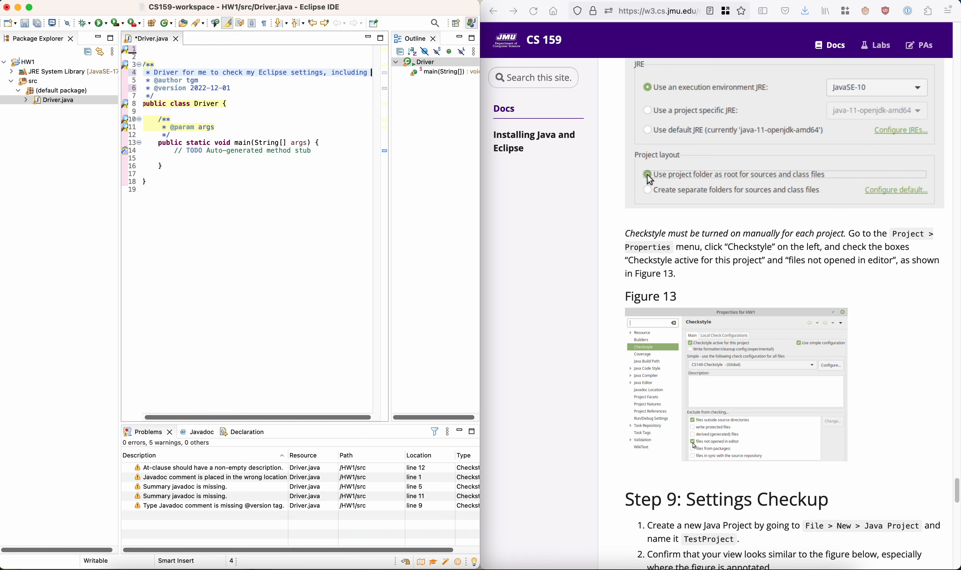
{"action": "type", "text": "the checkst"}
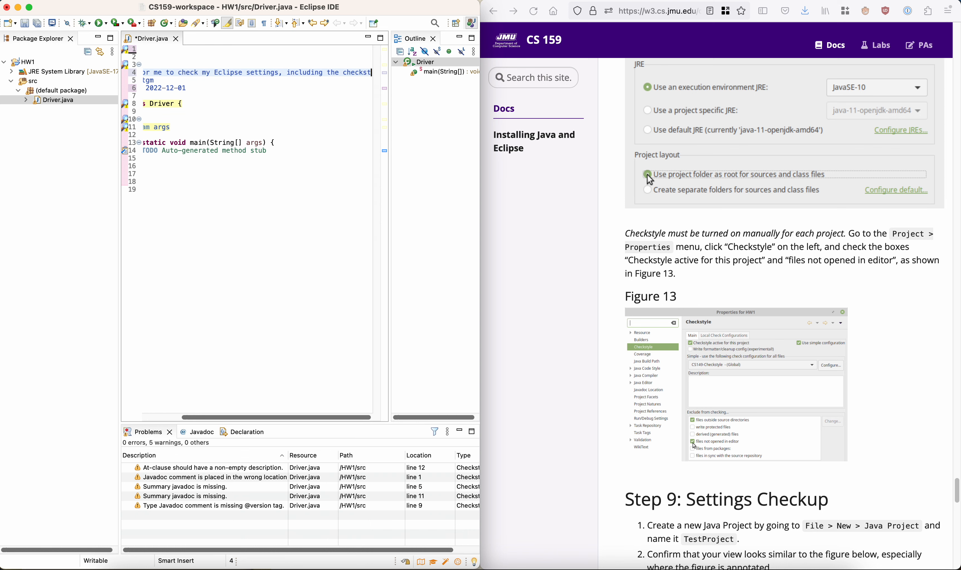
{"action": "type", "text": "yle ocnfiguration."}
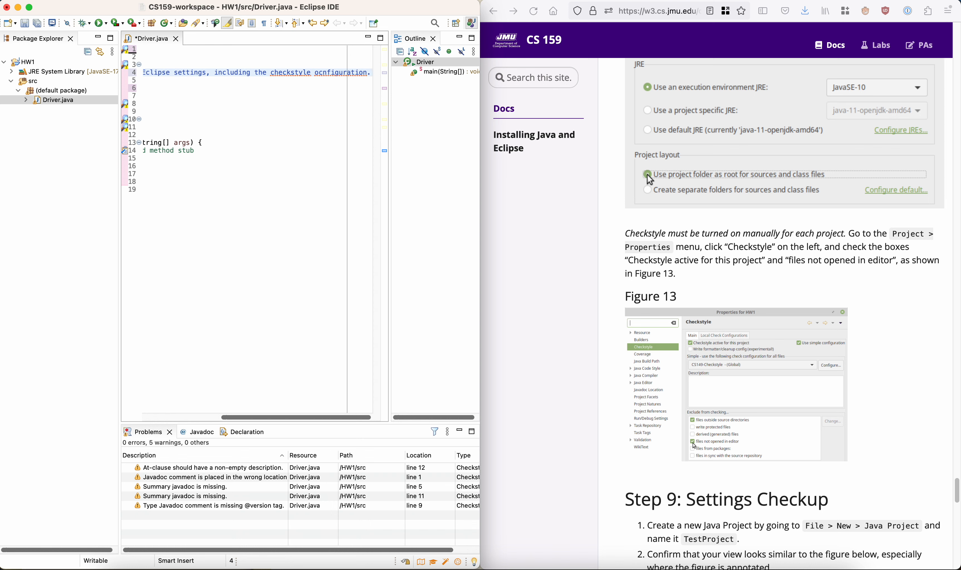
{"action": "key", "text": "super+Left"}
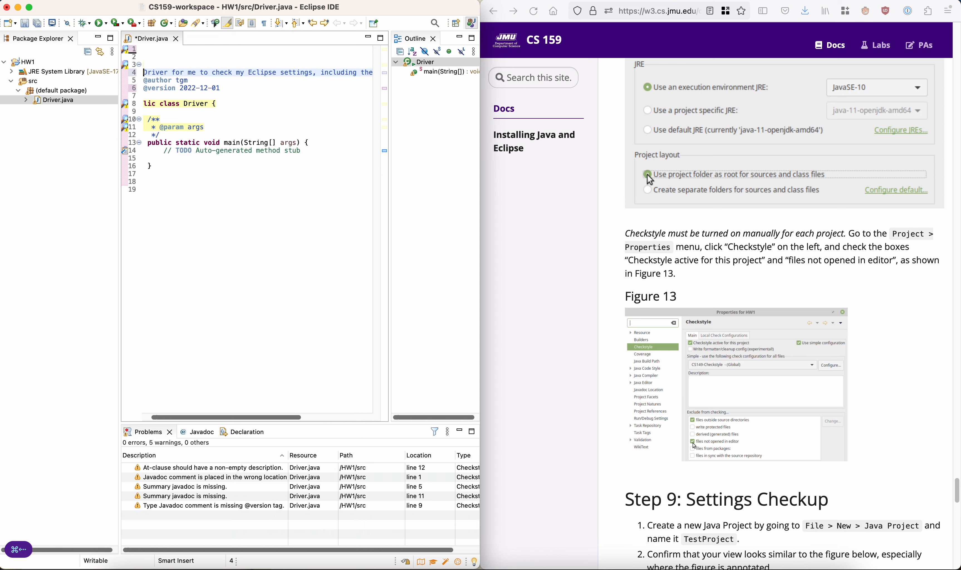
{"action": "key", "text": "super+s"}
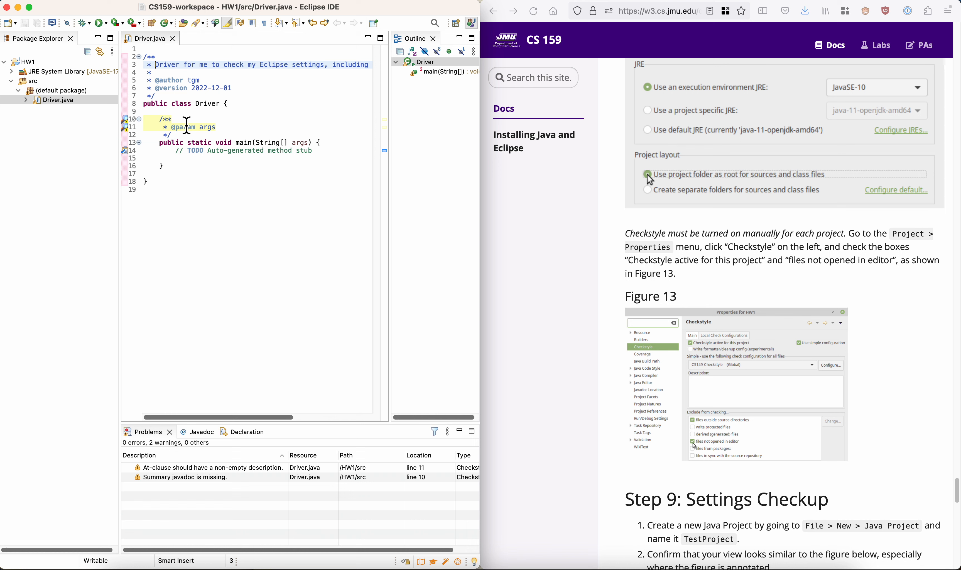
In main's Javadoc, describe args as "unusued in this example", add the summary "This method is the default entry point for this project.", and save
{"action": "mouse_move", "coordinate": [179, 130]}
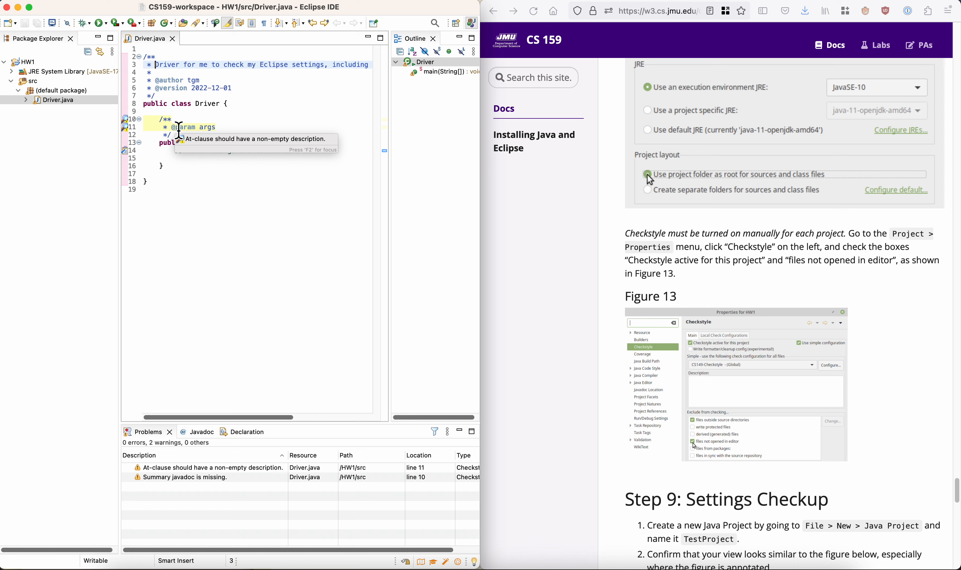
{"action": "left_click", "coordinate": [224, 127]}
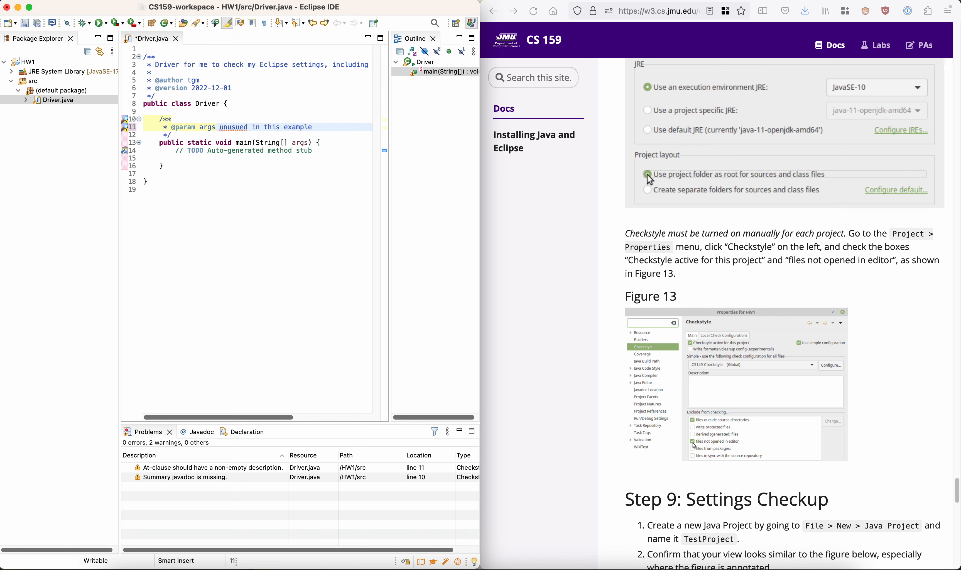
{"action": "key", "text": "super+Left"}
{"action": "key", "text": "Return"}
{"action": "key", "text": "Up"}
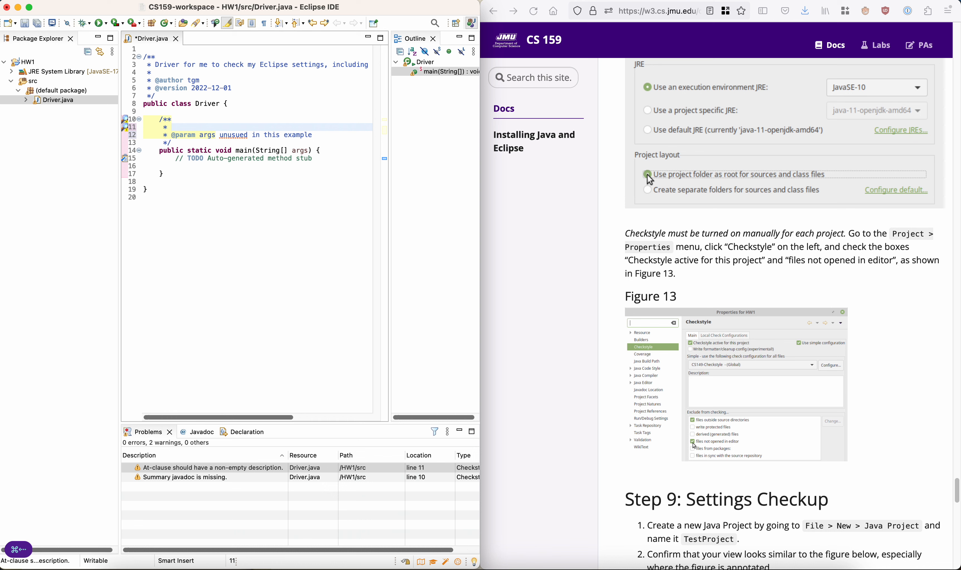
{"action": "type", "text": "T"}
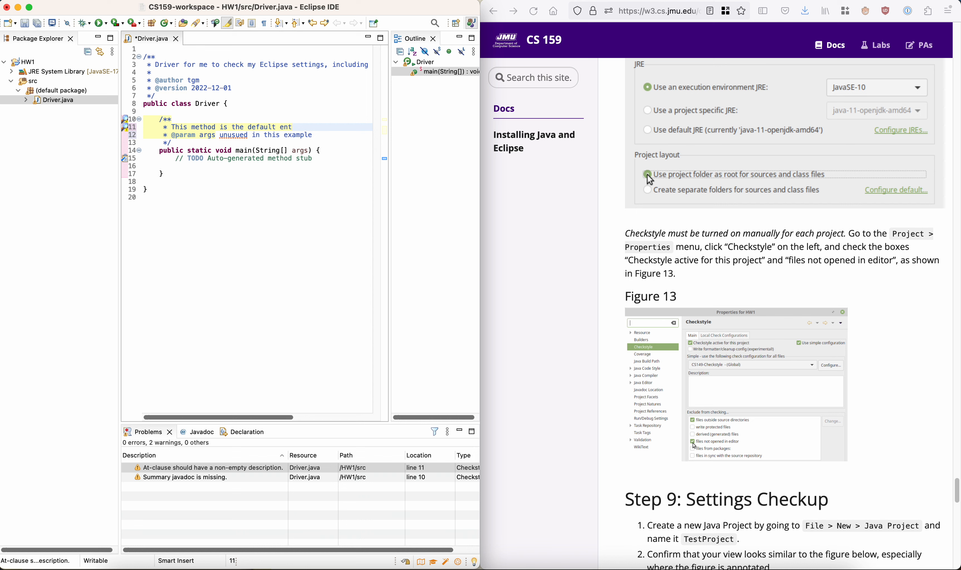
{"action": "type", "text": "his project."}
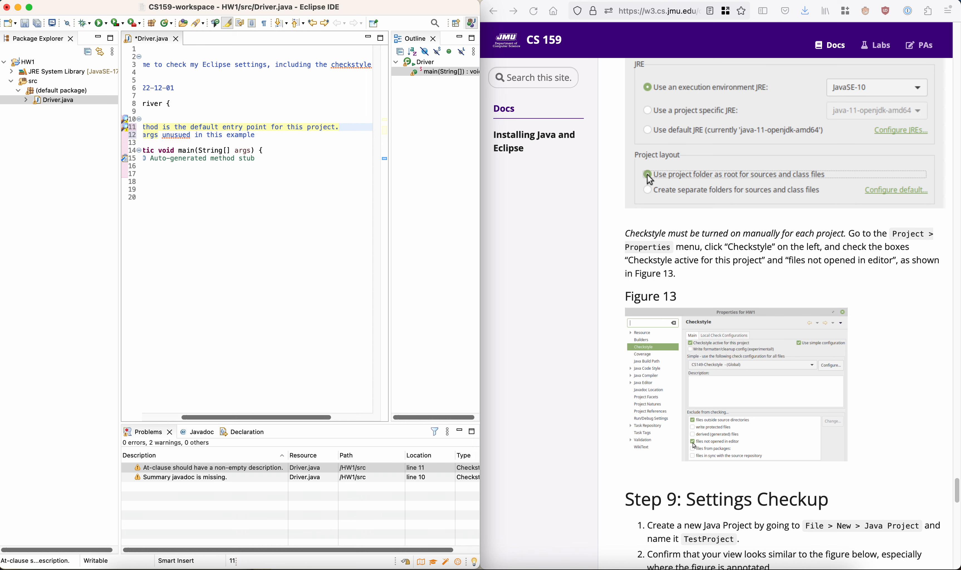
{"action": "key", "text": "super+s"}
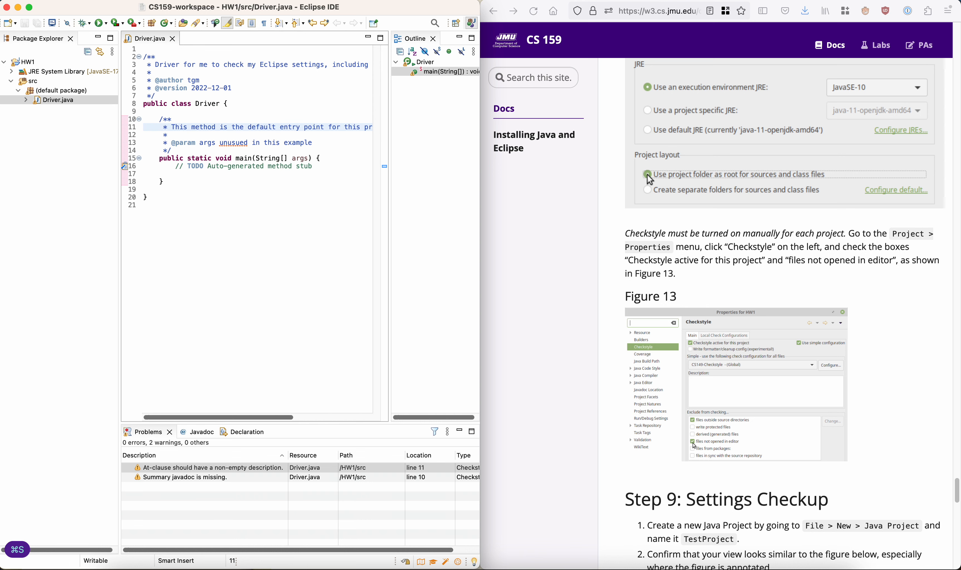